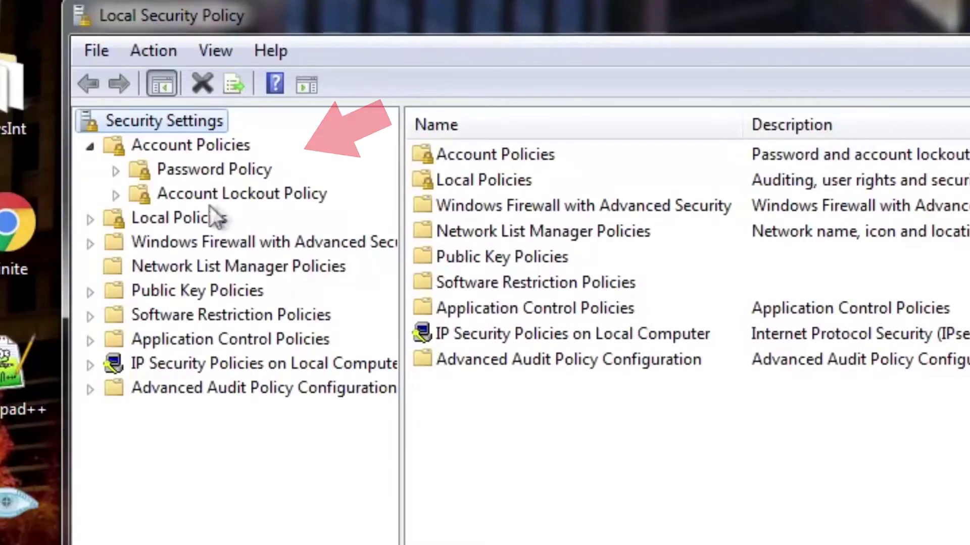
Step: Open Password Policy and set Enforce password history to 24 passwords
{"action": "left_click", "coordinate": [207, 172]}
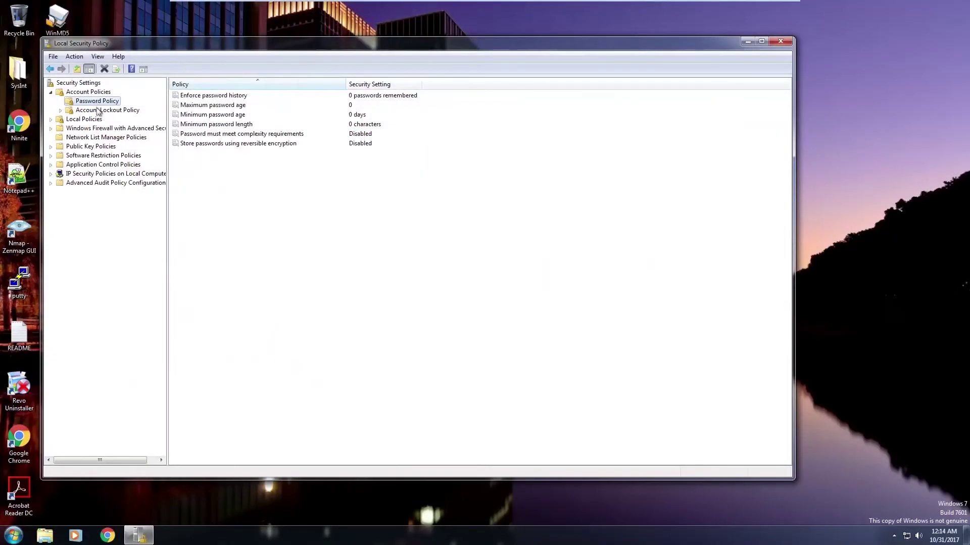
{"action": "left_click", "coordinate": [215, 191]}
{"action": "left_click", "coordinate": [96, 101]}
{"action": "double_click", "coordinate": [374, 95]}
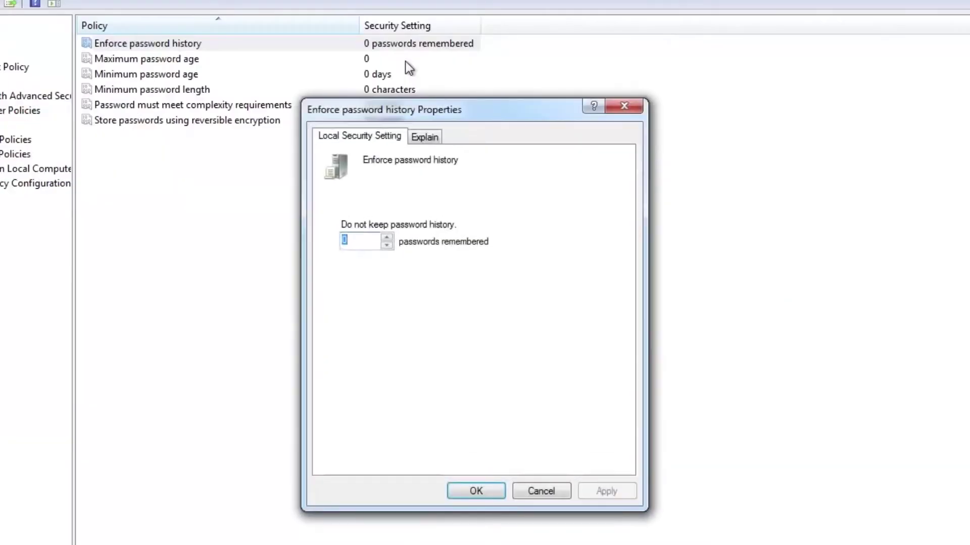
{"action": "type", "text": "24"}
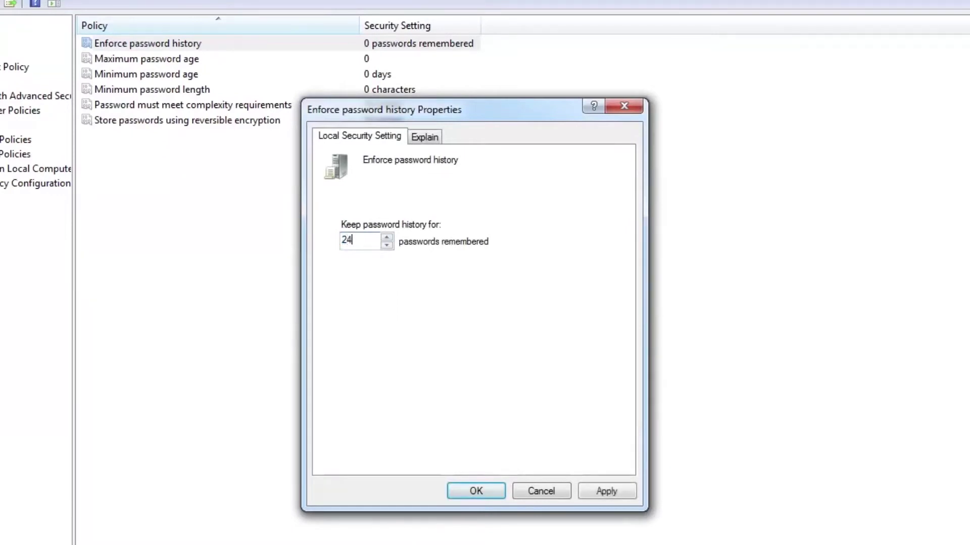
{"action": "key", "text": "Return"}
Step: Set maximum password age to 45 days and minimum password age to 15 days
{"action": "double_click", "coordinate": [405, 62]}
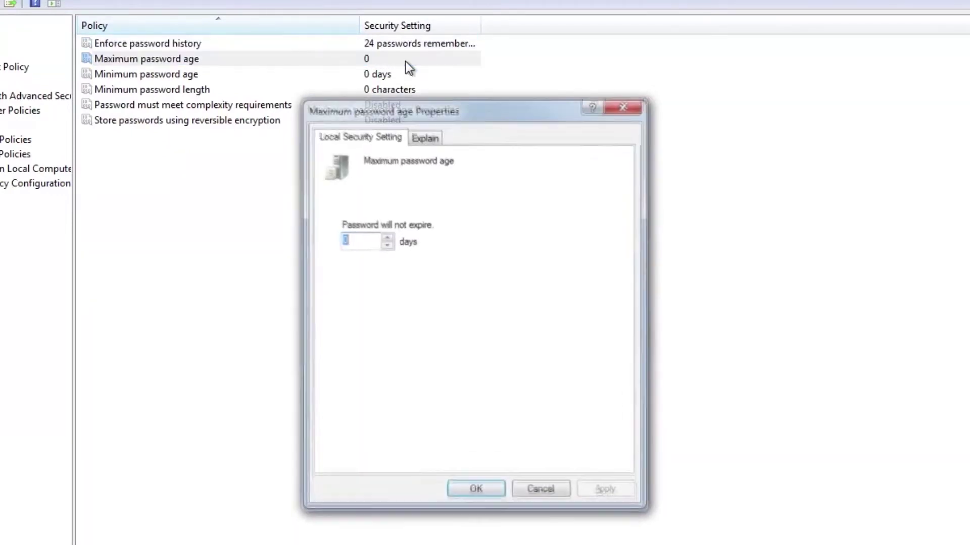
{"action": "type", "text": "45"}
{"action": "key", "text": "Return"}
{"action": "key", "text": "Down"}
{"action": "key", "text": "Return"}
{"action": "type", "text": "15"}
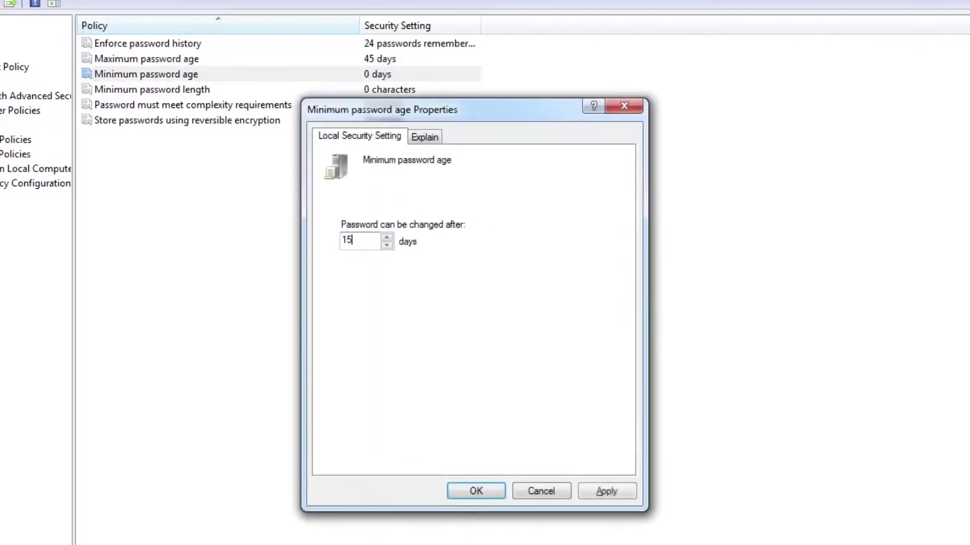
{"action": "key", "text": "Return"}
Step: Set minimum password length to 8 characters and enable password complexity requirements
{"action": "key", "text": "Down"}
{"action": "key", "text": "Return"}
{"action": "type", "text": "8"}
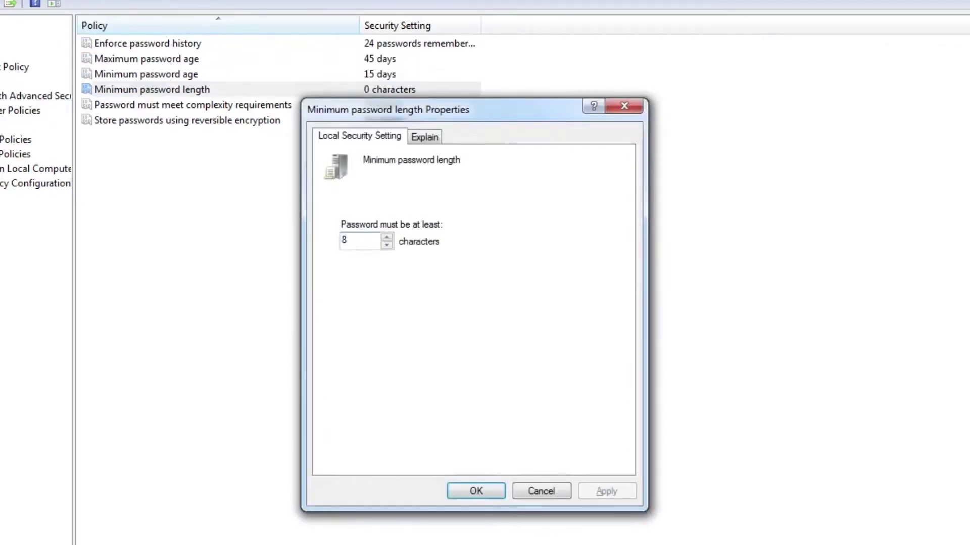
{"action": "key", "text": "Return"}
{"action": "key", "text": "Down"}
{"action": "key", "text": "Return"}
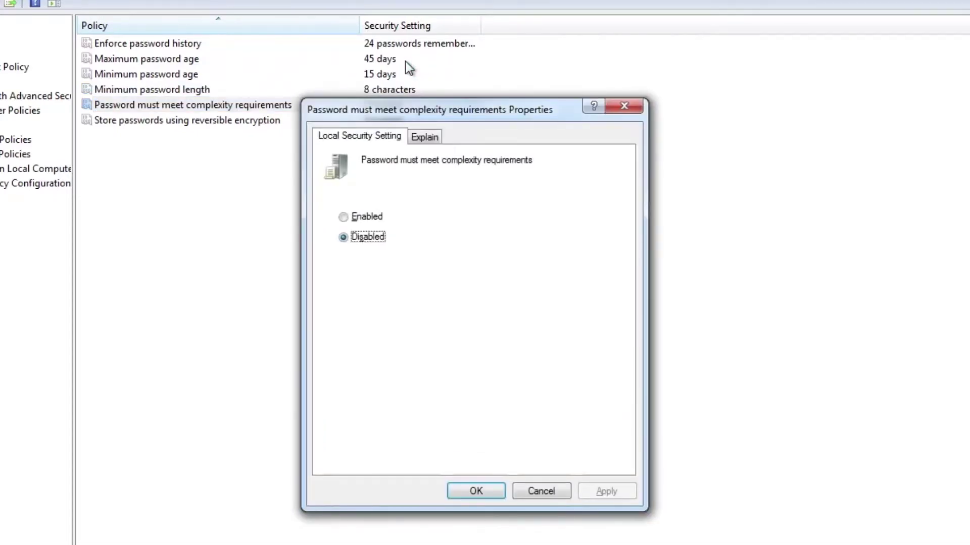
{"action": "key", "text": "Up"}
{"action": "key", "text": "Return"}
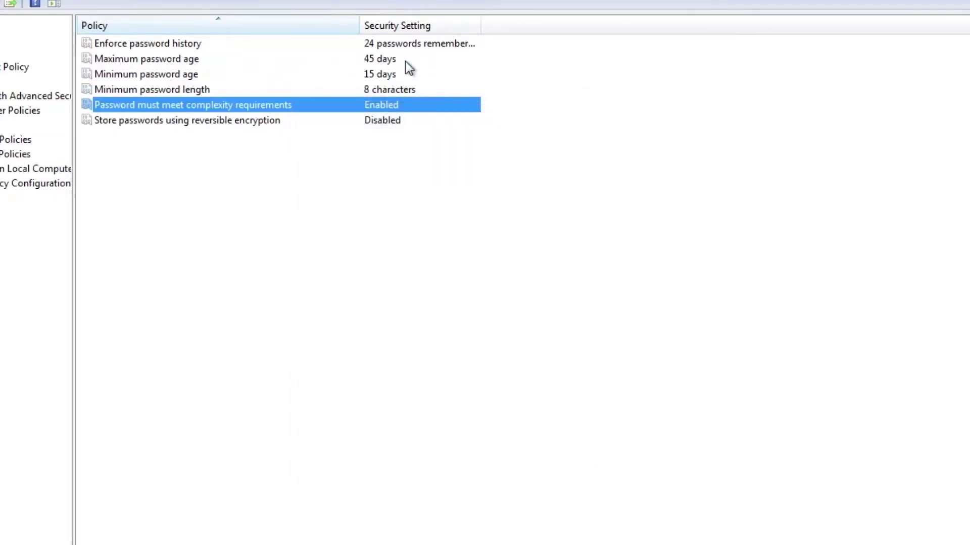
{"action": "key", "text": "Down"}
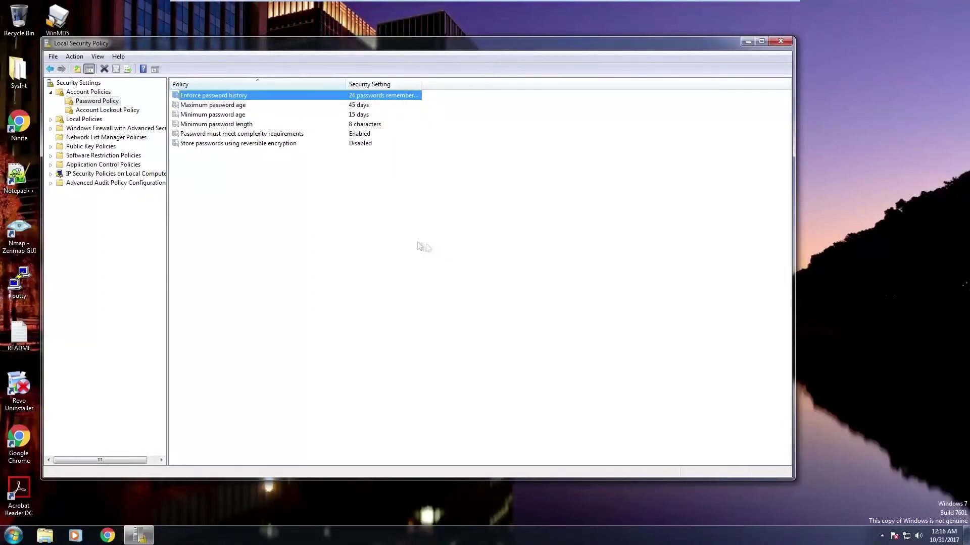
Step: Read the Explain text for Enforce password history, then close its properties
{"action": "double_click", "coordinate": [370, 99]}
{"action": "left_click", "coordinate": [387, 153]}
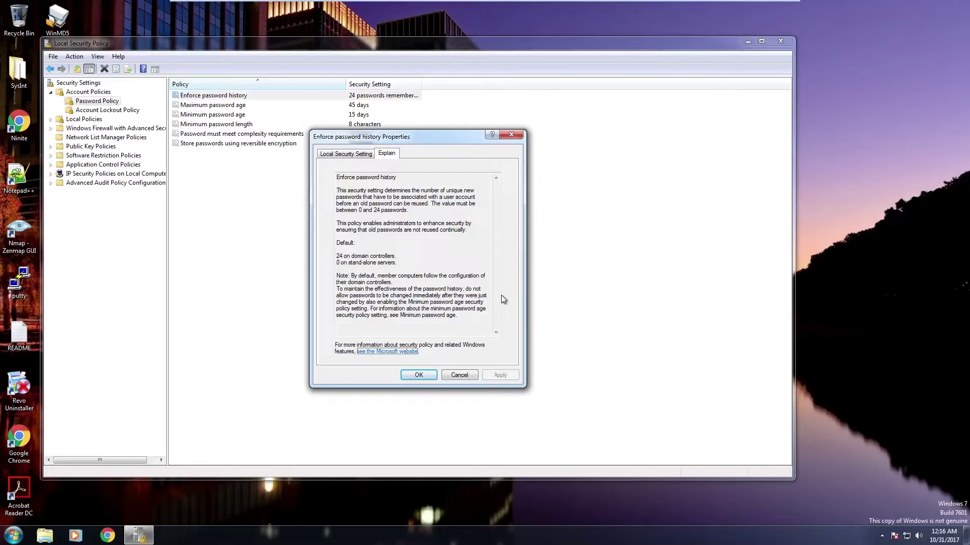
{"action": "key", "text": "Escape"}
Step: Read the Maximum password age explanation, close it, and select Minimum password age
{"action": "double_click", "coordinate": [377, 107]}
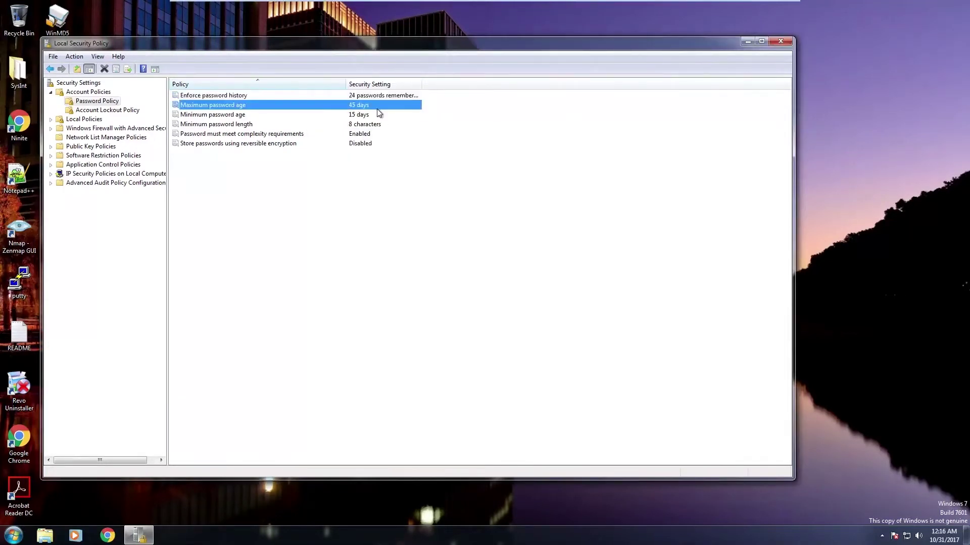
{"action": "left_click", "coordinate": [387, 154]}
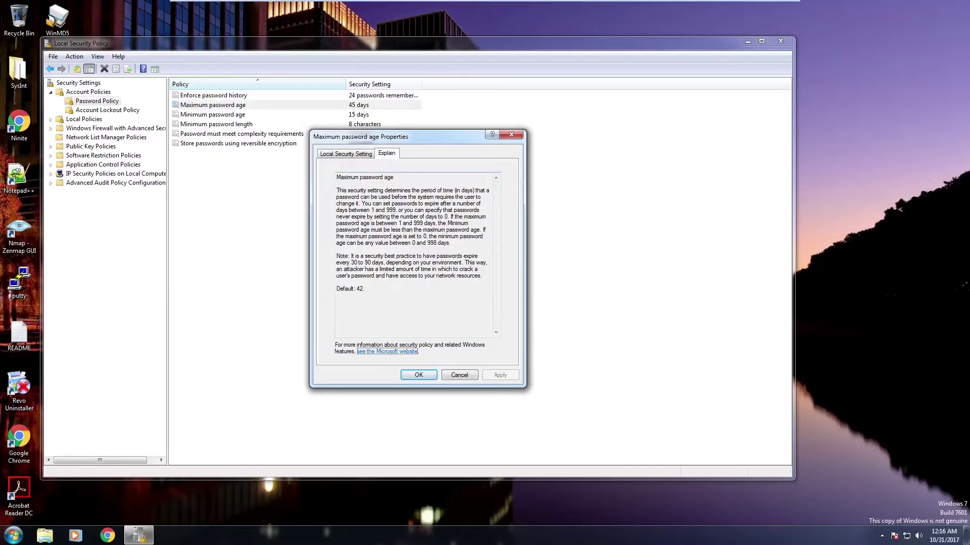
{"action": "left_click", "coordinate": [427, 380]}
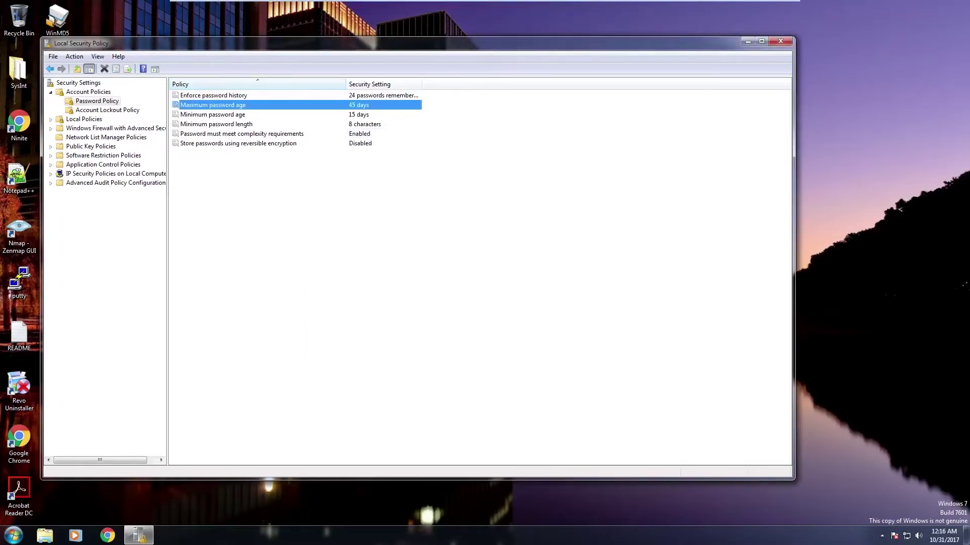
{"action": "left_click", "coordinate": [278, 117]}
Step: Read the explanations for Minimum password age and Minimum password length without changing them
{"action": "double_click", "coordinate": [281, 122]}
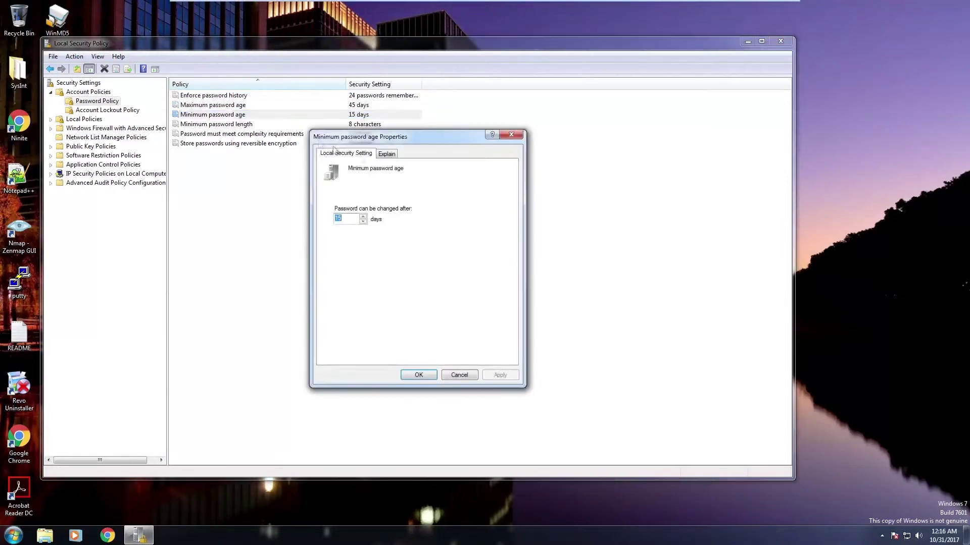
{"action": "left_click", "coordinate": [386, 154]}
{"action": "scroll", "coordinate": [495, 266], "scroll_direction": "down", "scroll_amount": 1}
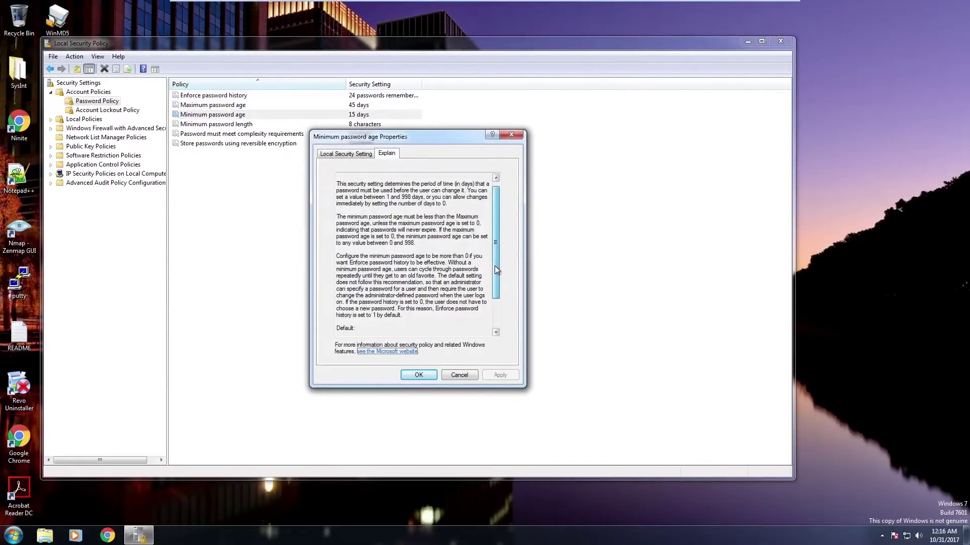
{"action": "scroll", "coordinate": [496, 255], "scroll_direction": "up", "scroll_amount": 1}
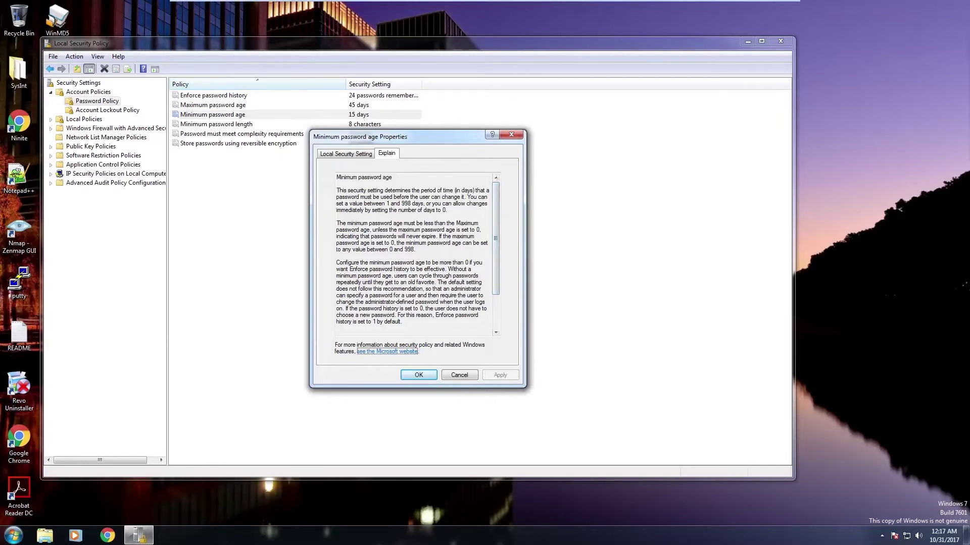
{"action": "key", "text": "Escape"}
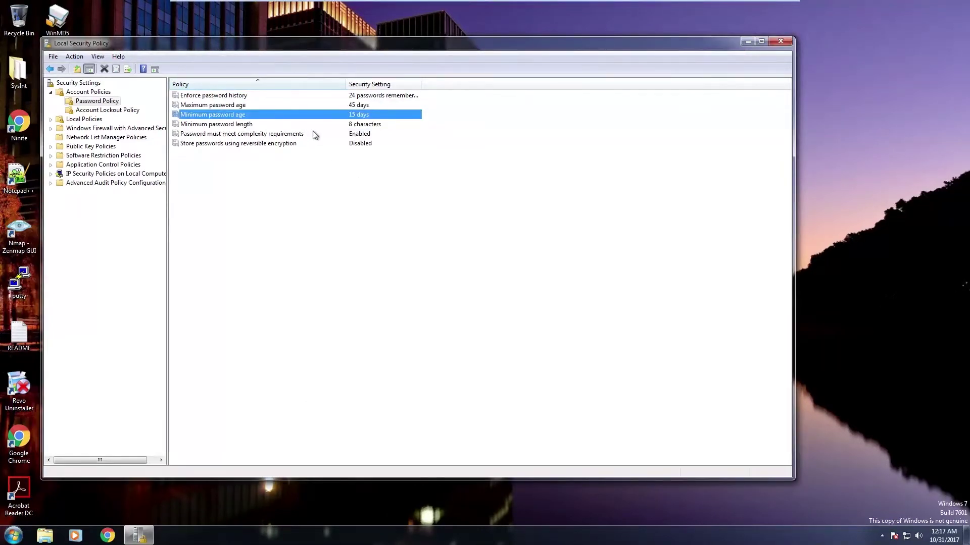
{"action": "double_click", "coordinate": [315, 124]}
{"action": "left_click", "coordinate": [392, 155]}
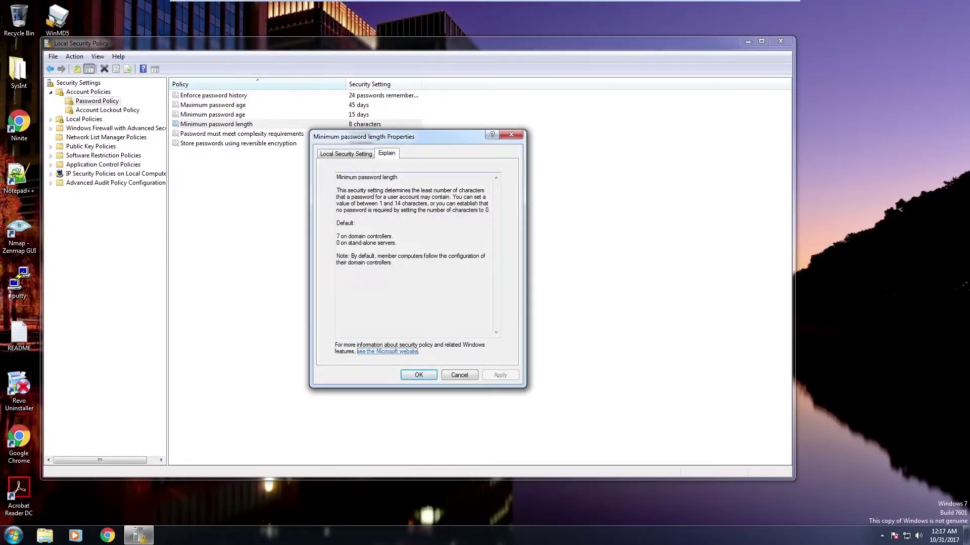
{"action": "key", "text": "Escape"}
Step: Read the complexity requirements and reversible encryption explanations, closing each unchanged
{"action": "key", "text": "Down"}
{"action": "key", "text": "Return"}
{"action": "left_click", "coordinate": [387, 154]}
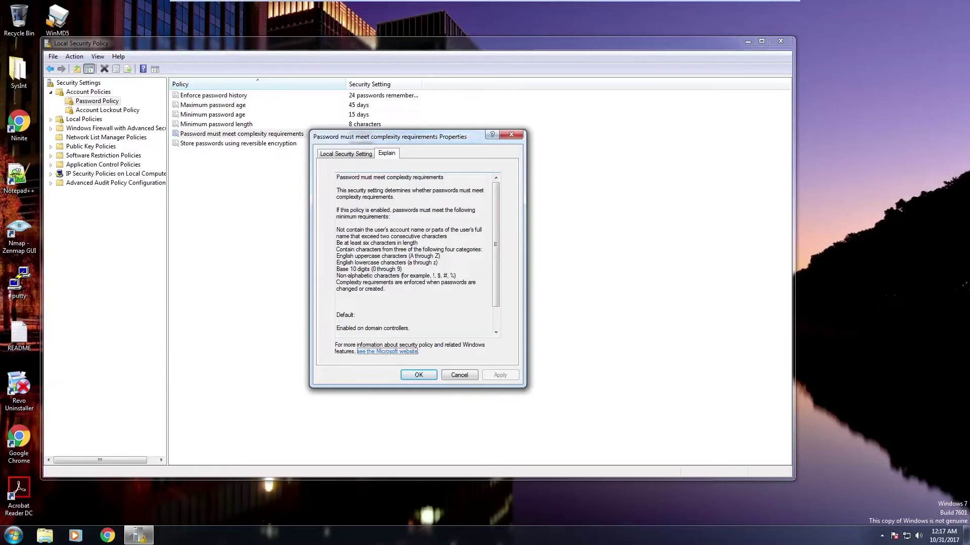
{"action": "left_click", "coordinate": [418, 376]}
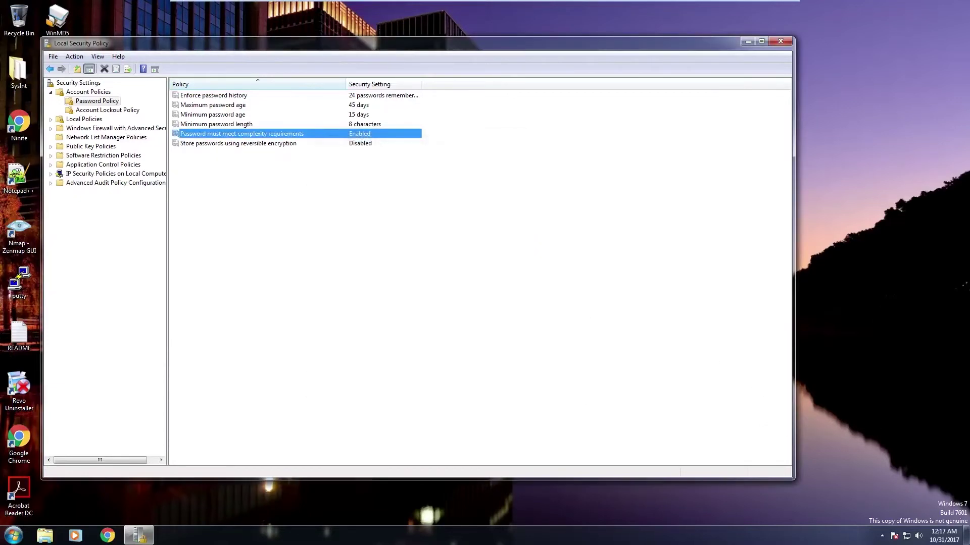
{"action": "key", "text": "Down"}
{"action": "key", "text": "Return"}
{"action": "left_click", "coordinate": [387, 154]}
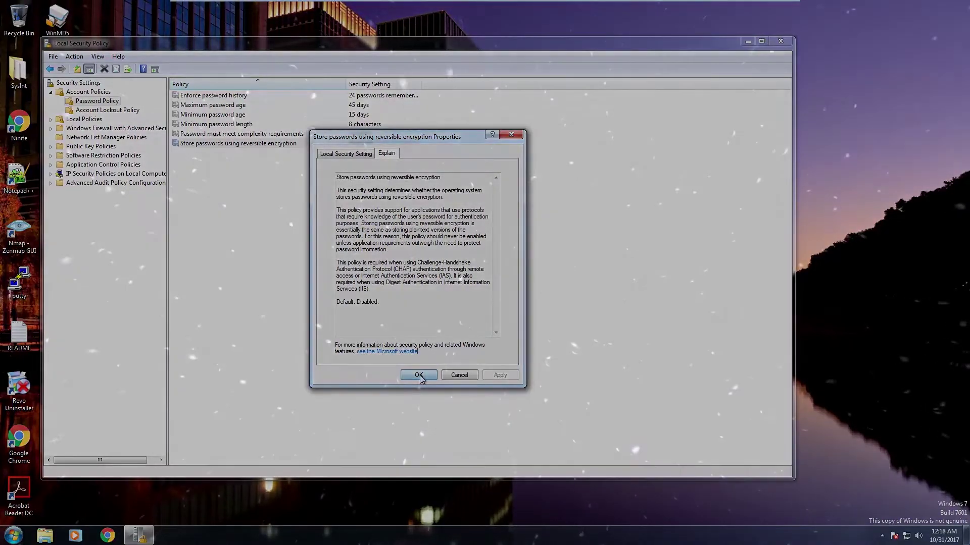
{"action": "left_click", "coordinate": [418, 375]}
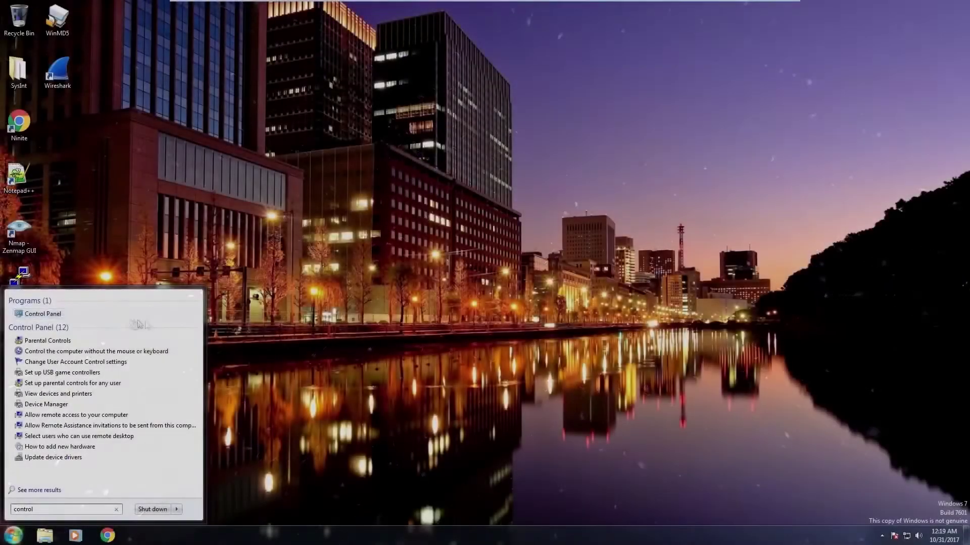
Step: Navigate Control Panel's User Accounts to user1's Change the password page and type a new password
{"action": "key", "text": "Return"}
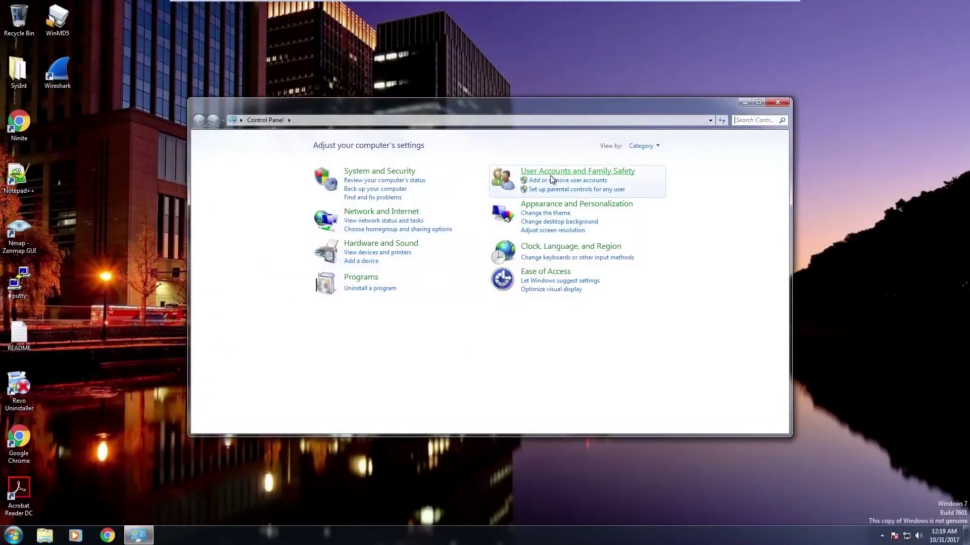
{"action": "left_click", "coordinate": [550, 173]}
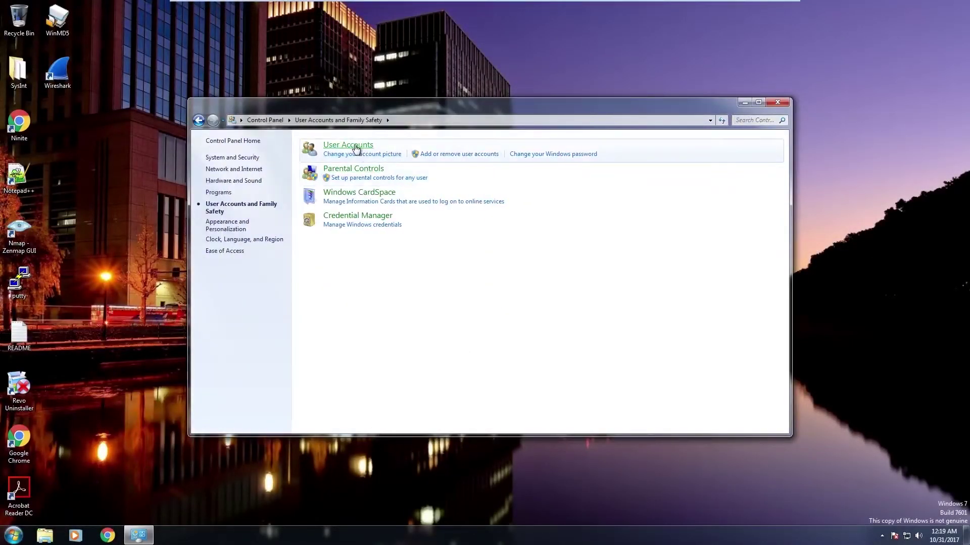
{"action": "left_click", "coordinate": [356, 147]}
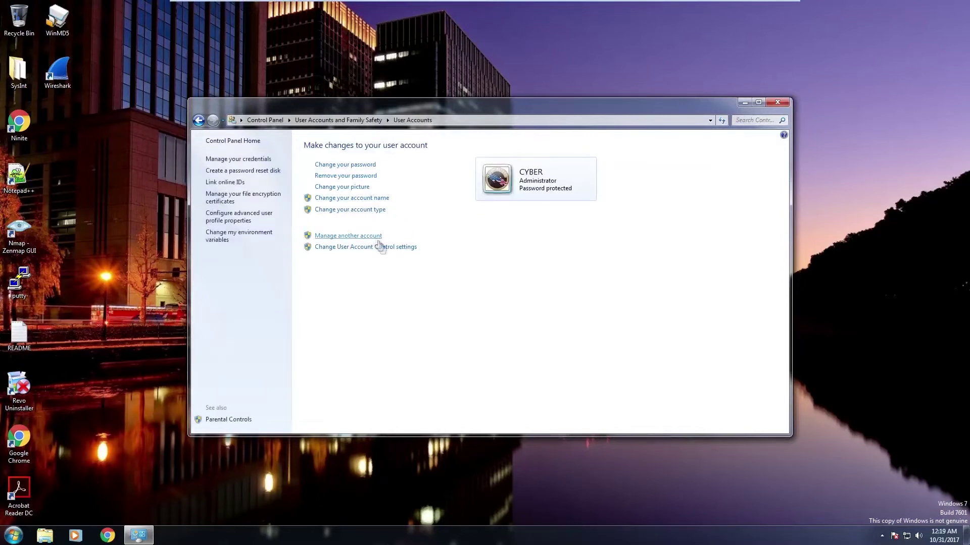
{"action": "left_click", "coordinate": [377, 238]}
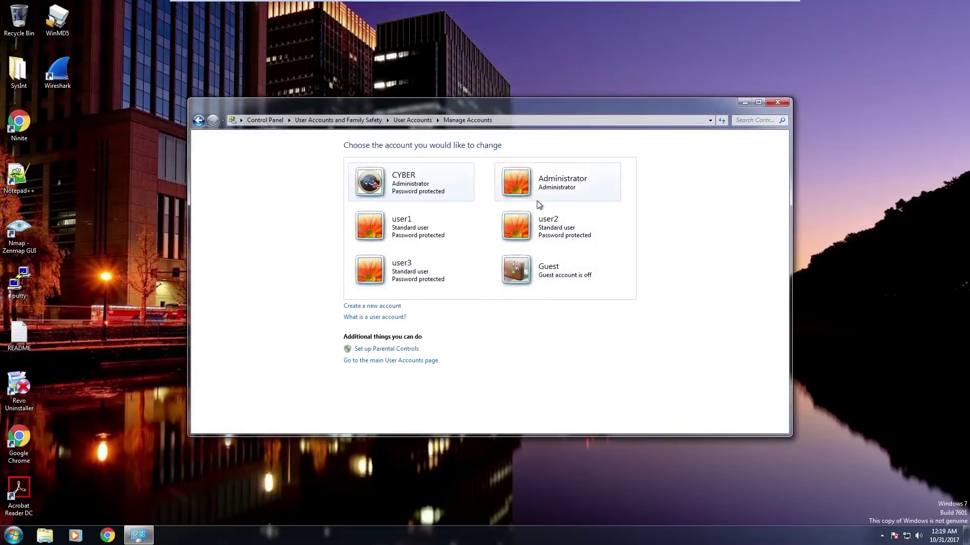
{"action": "left_click", "coordinate": [447, 235]}
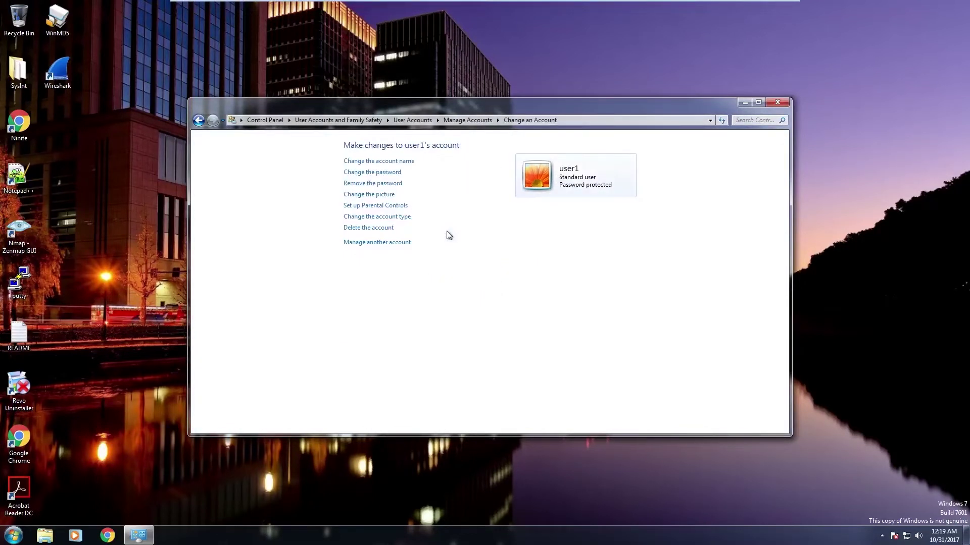
{"action": "left_click", "coordinate": [388, 173]}
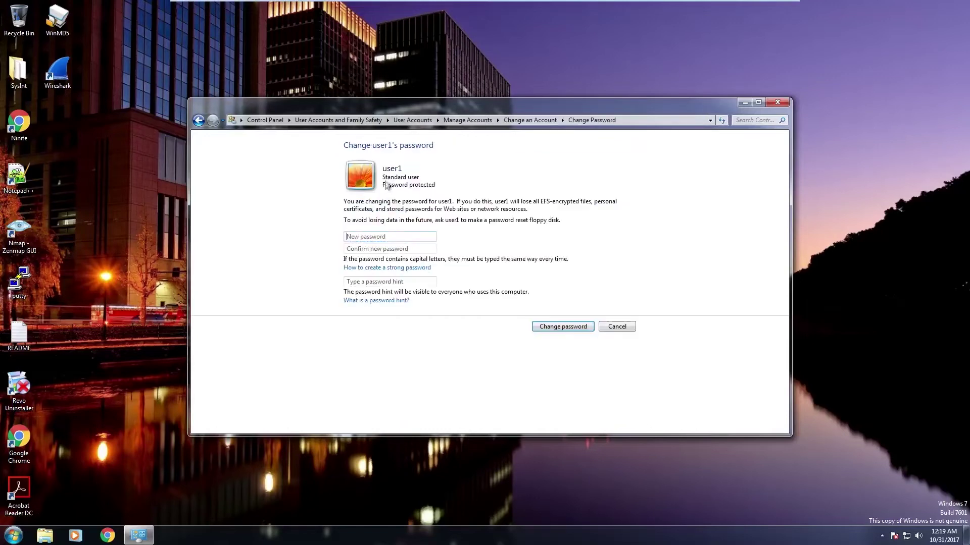
{"action": "type", "text": "••••••"}
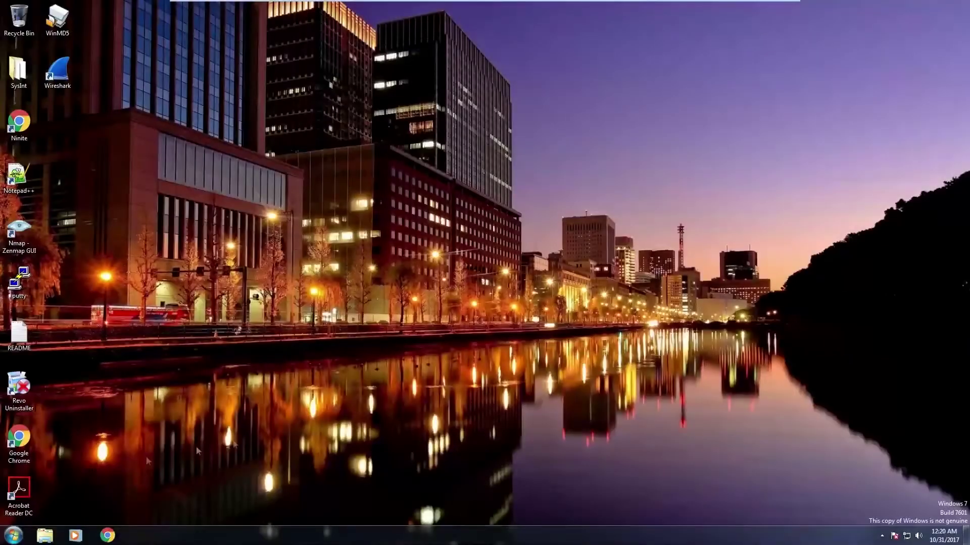
Step: Run mmc from the Run dialog (Win+R) to start an empty console
{"action": "left_click", "coordinate": [13, 536]}
{"action": "left_click", "coordinate": [424, 426]}
{"action": "key", "text": "super+r"}
{"action": "type", "text": "mmc"}
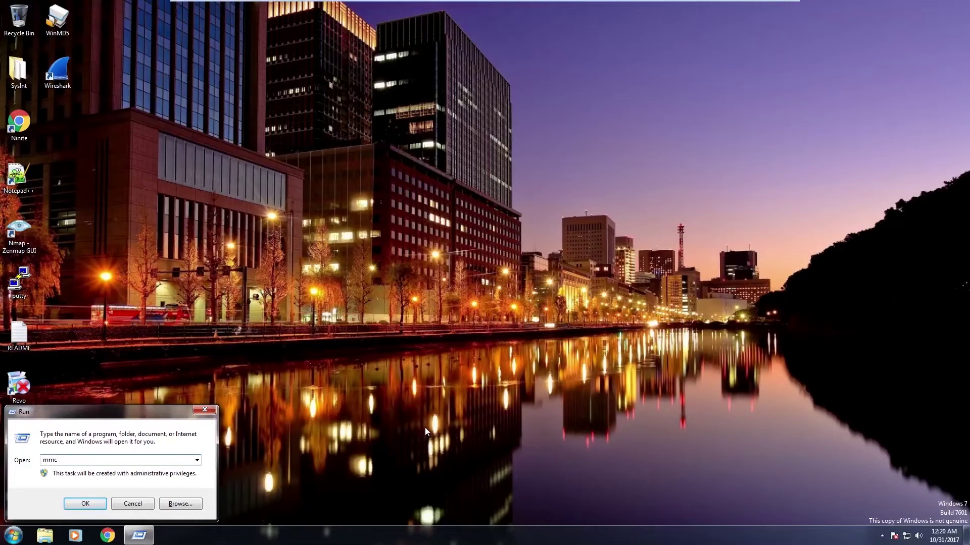
{"action": "key", "text": "Return"}
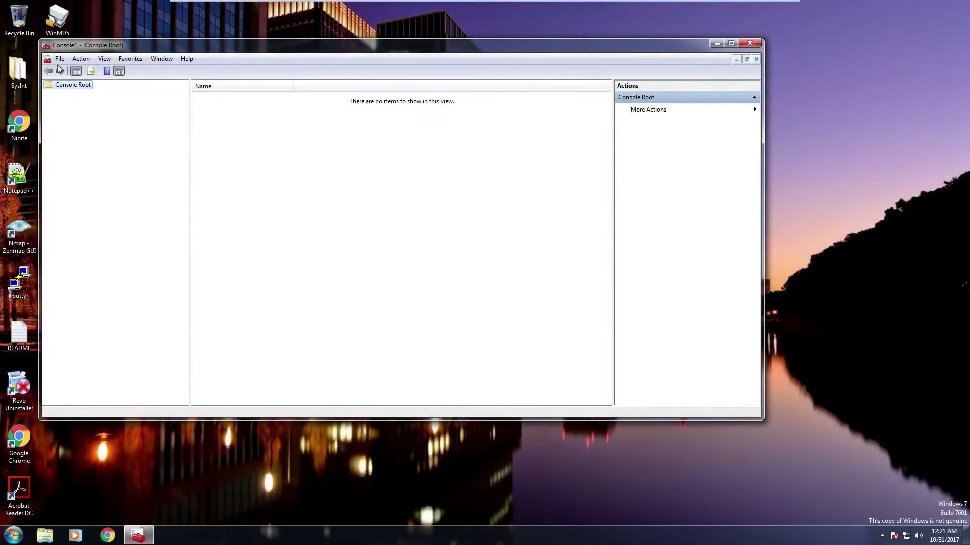
Step: Add the Local Users and Groups snap-in for the local computer and open its Users folder
{"action": "left_click", "coordinate": [59, 59]}
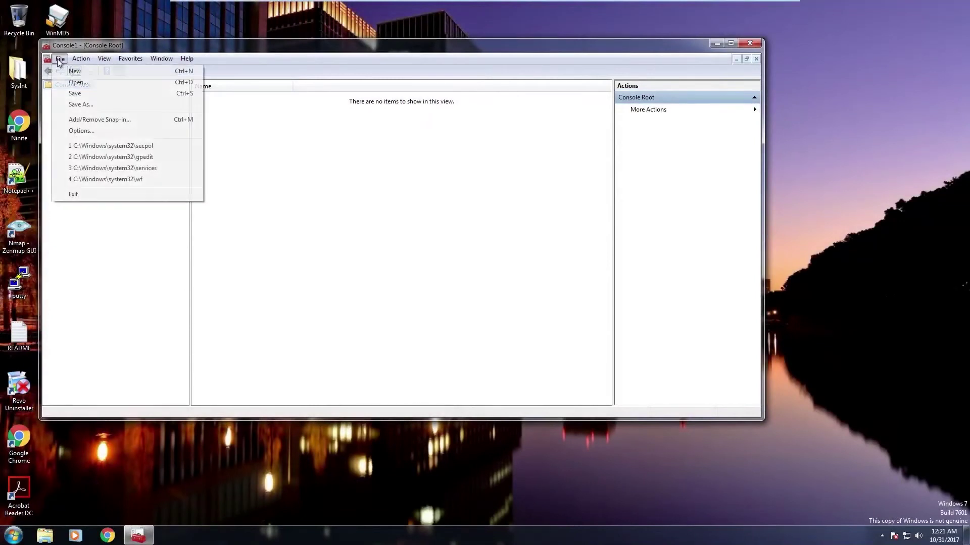
{"action": "left_click", "coordinate": [99, 121]}
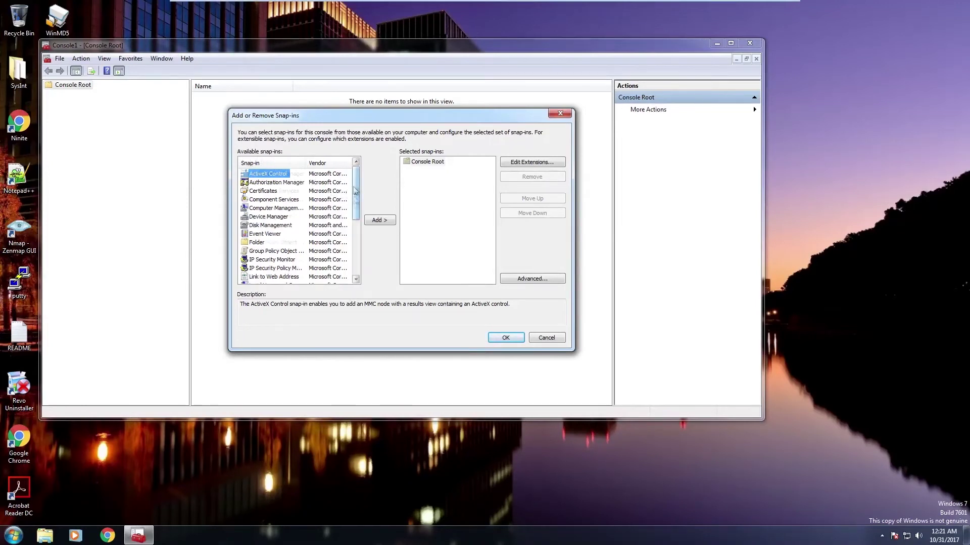
{"action": "left_click_drag", "start_coordinate": [355, 191], "coordinate": [356, 255]}
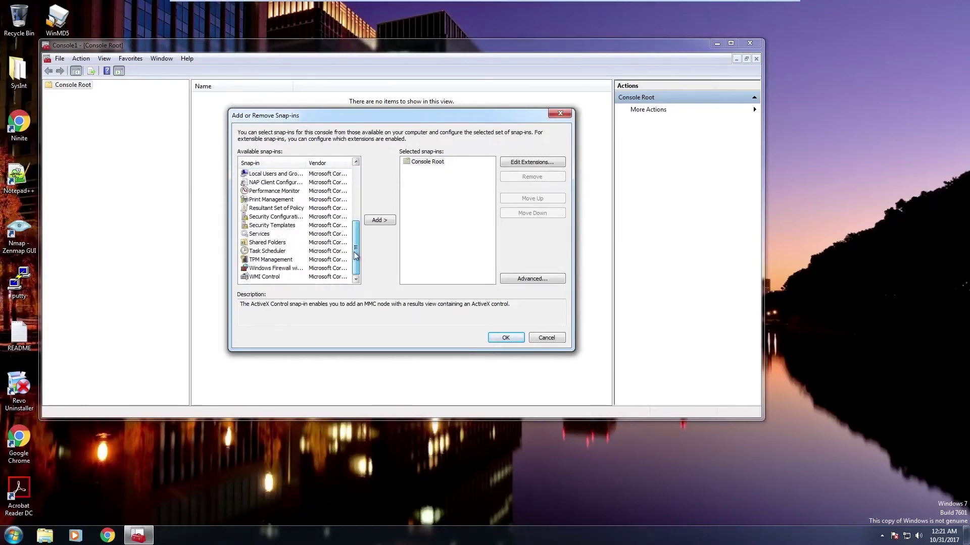
{"action": "left_click", "coordinate": [275, 174]}
{"action": "left_click", "coordinate": [379, 222]}
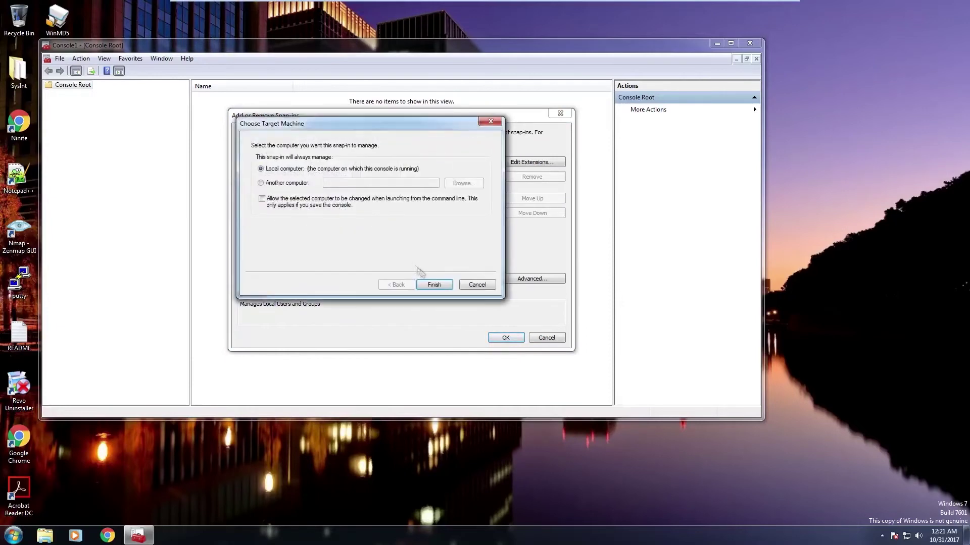
{"action": "left_click", "coordinate": [434, 285]}
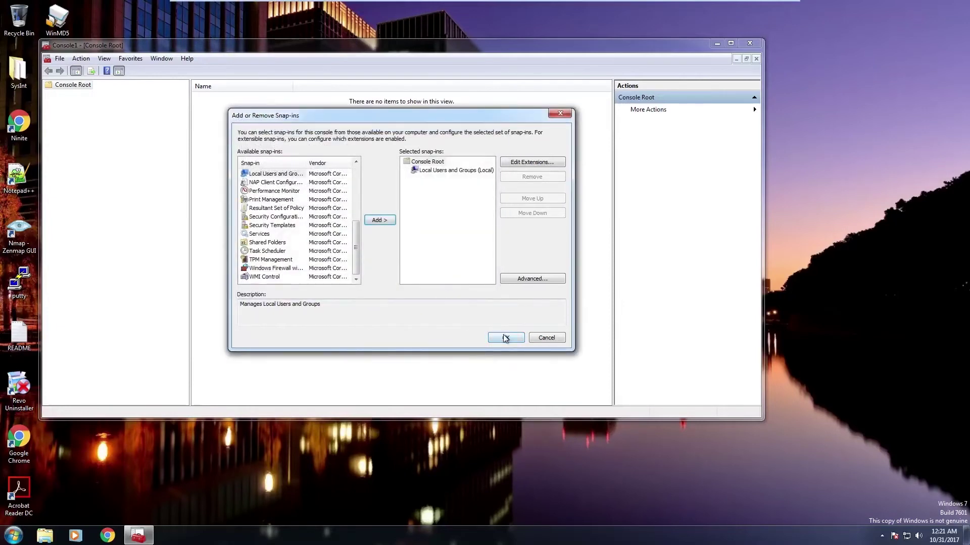
{"action": "left_click", "coordinate": [505, 337]}
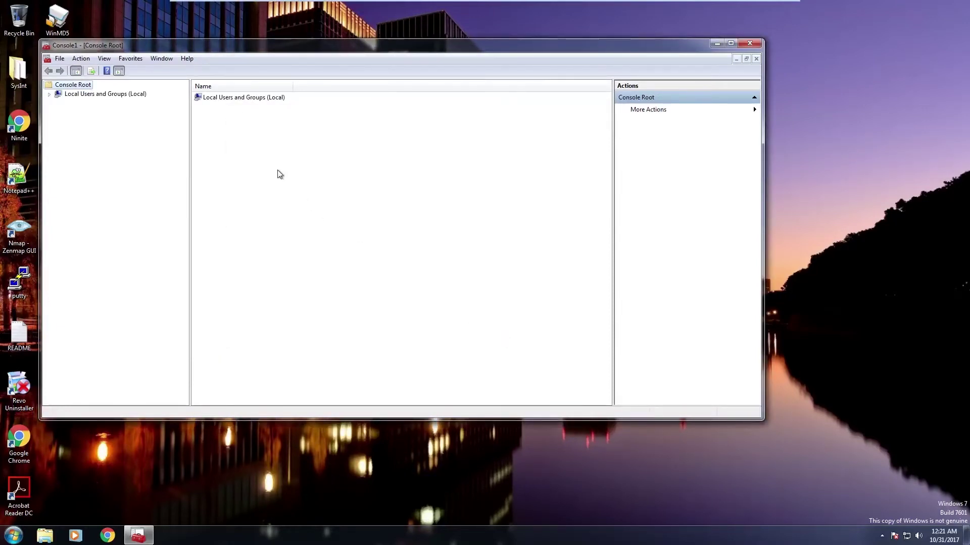
{"action": "double_click", "coordinate": [105, 94]}
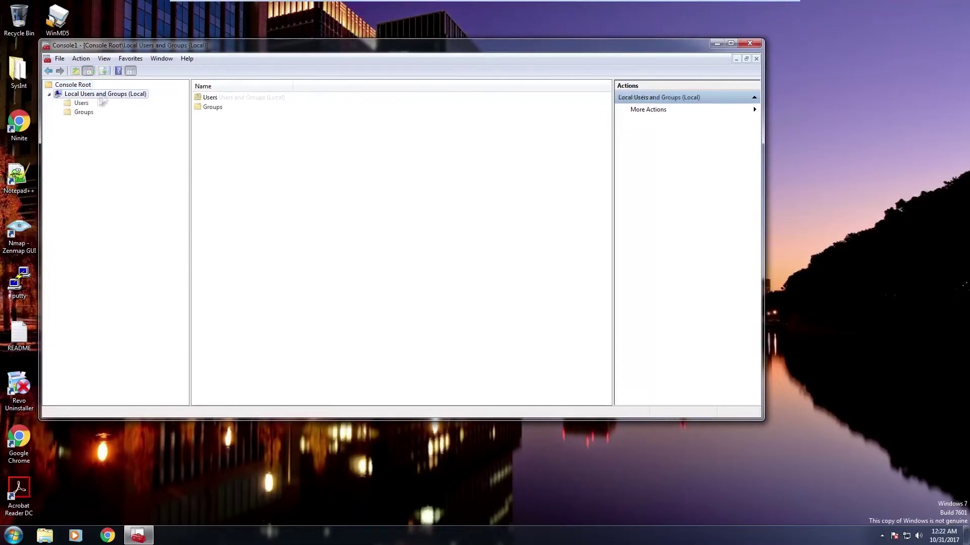
{"action": "left_click", "coordinate": [81, 103]}
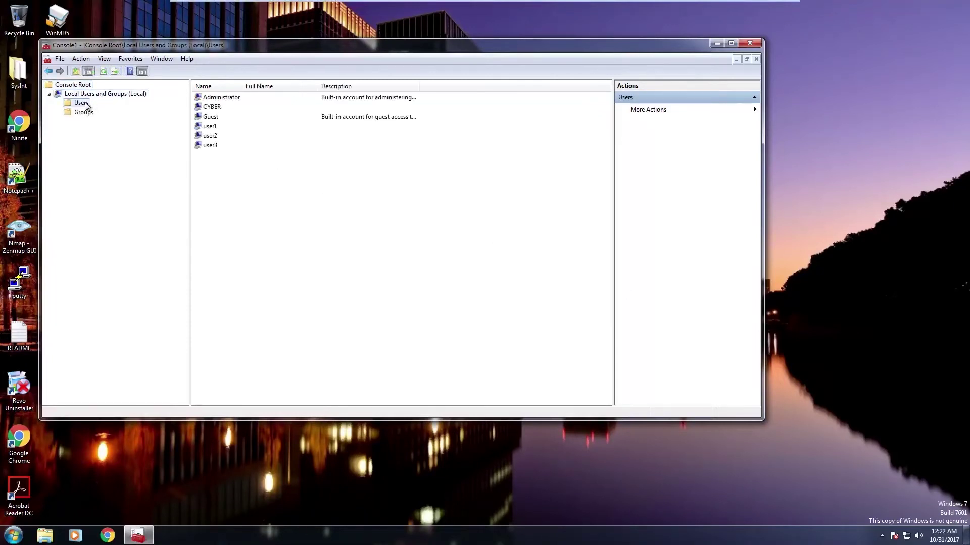
Step: Use Set Password on user1, accept the warning, and enter and confirm a new password
{"action": "right_click", "coordinate": [237, 126]}
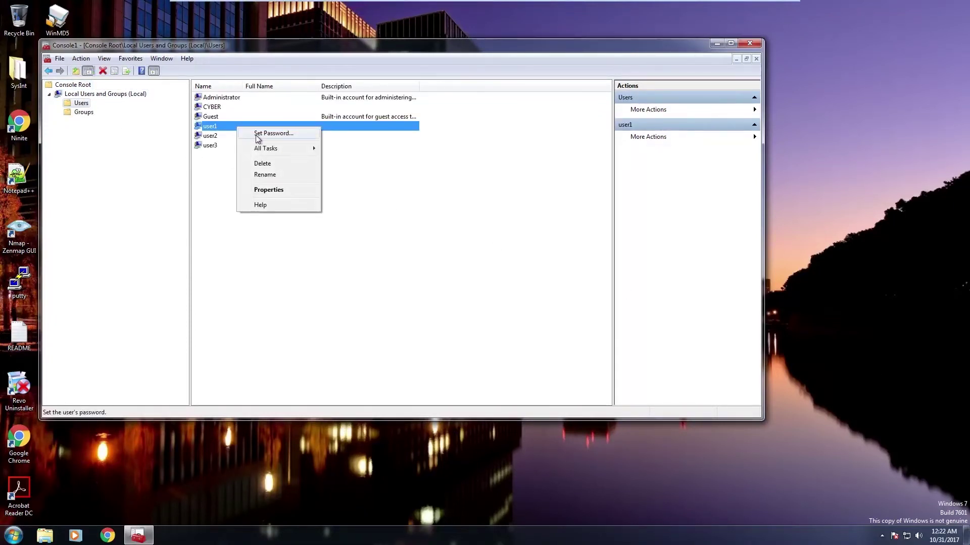
{"action": "left_click", "coordinate": [258, 134]}
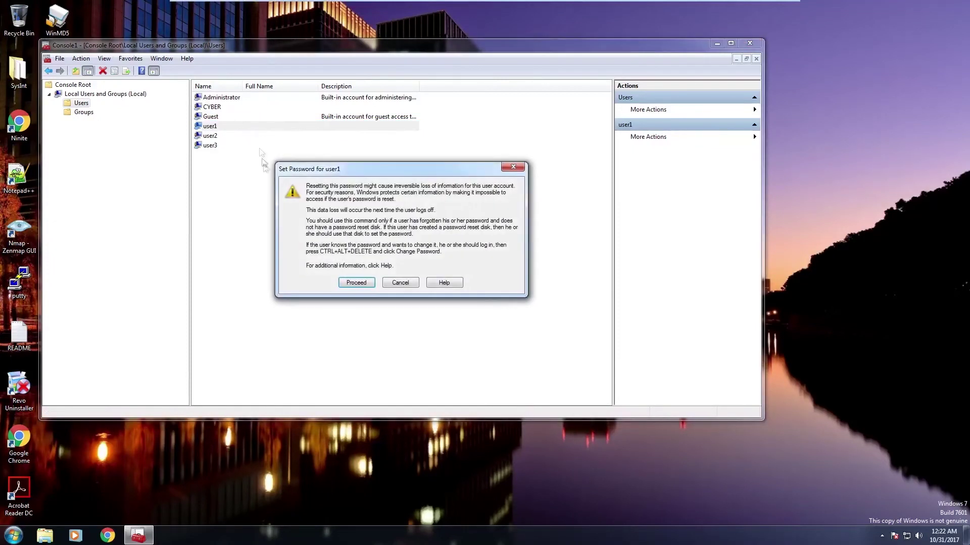
{"action": "left_click", "coordinate": [367, 285]}
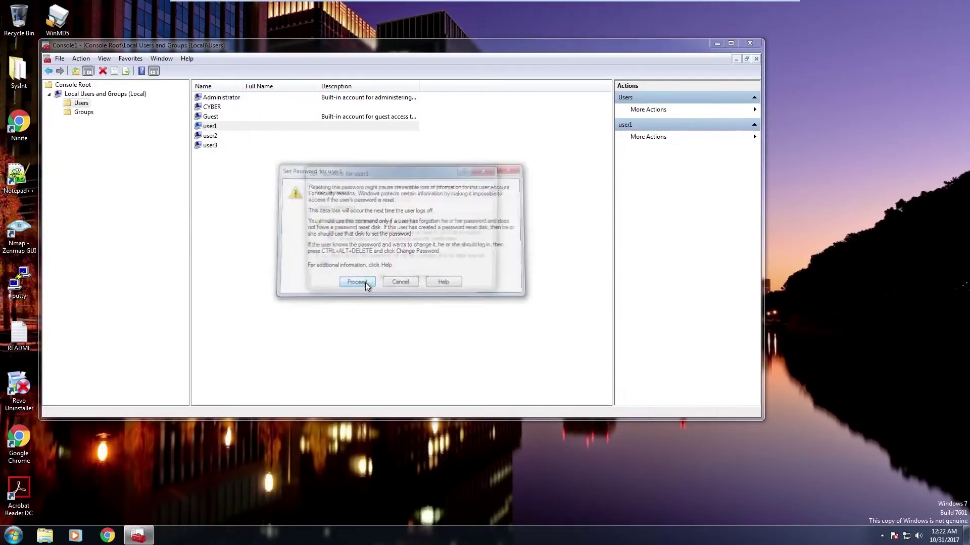
{"action": "type", "text": "1234"}
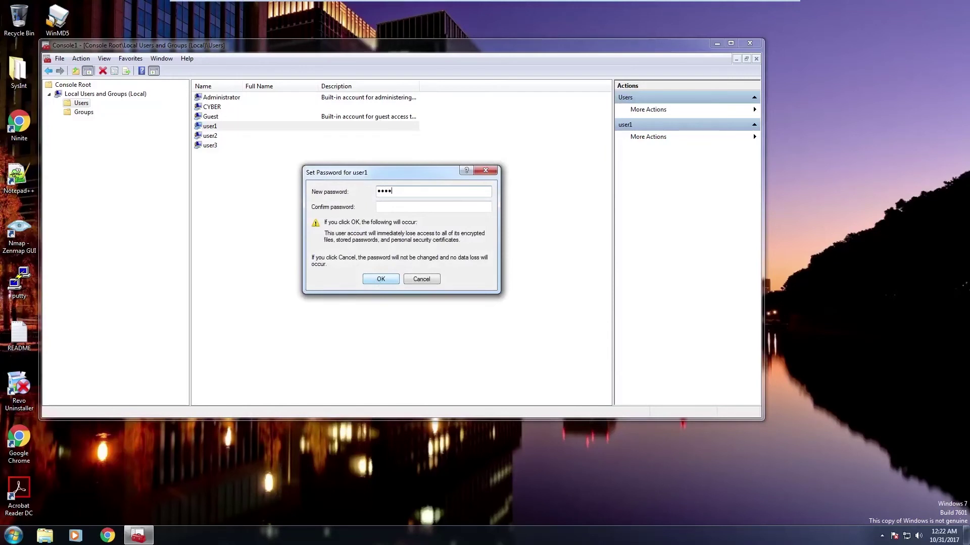
{"action": "type", "text": "1"}
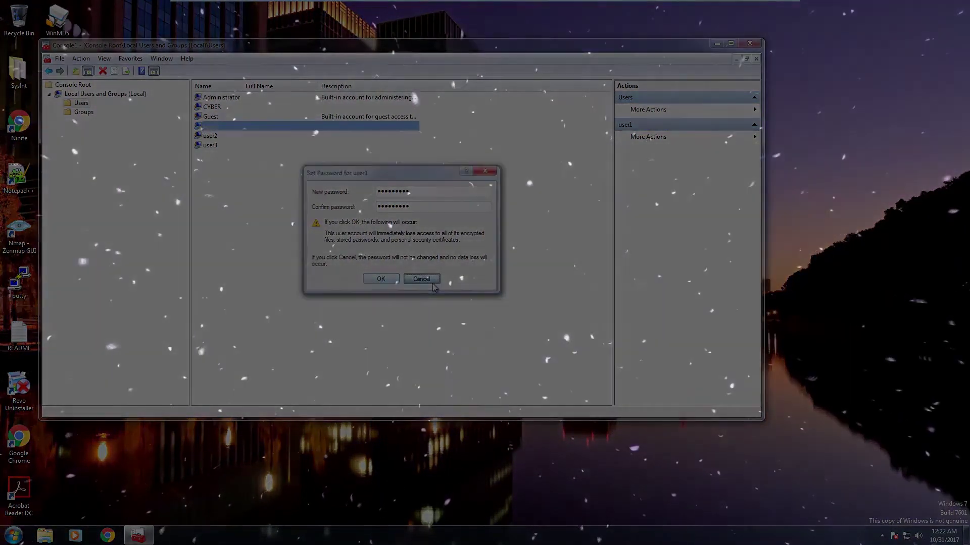
{"action": "left_click", "coordinate": [422, 279]}
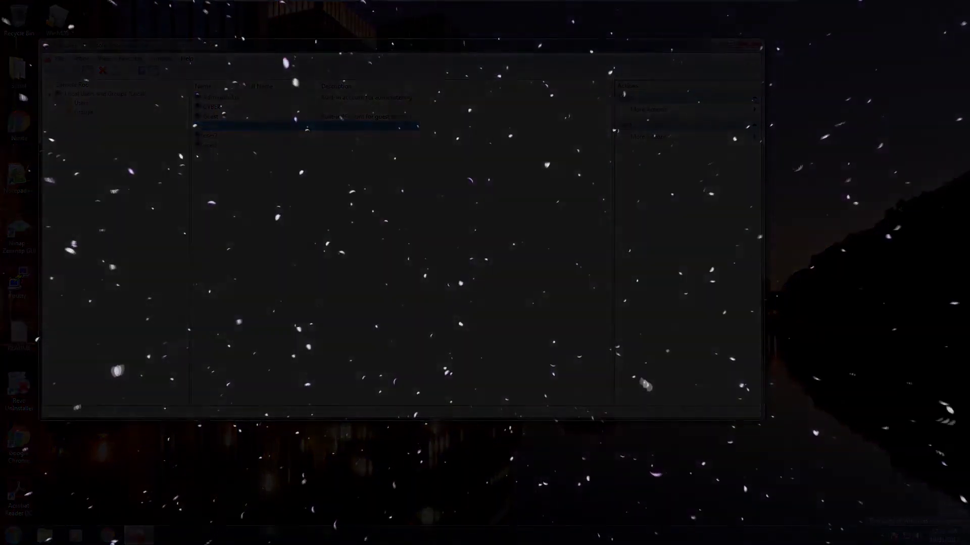